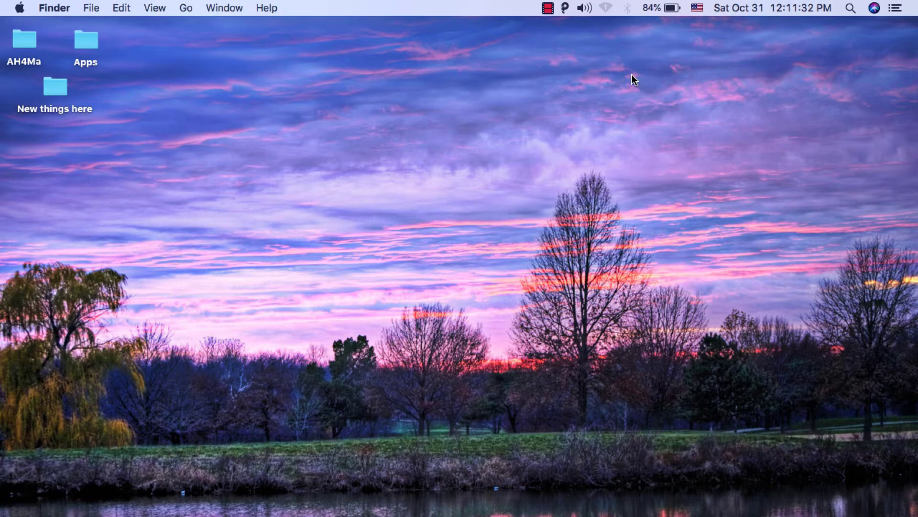
- Launch Neat Download Manager 1.1 from Launchpad
key(F4)
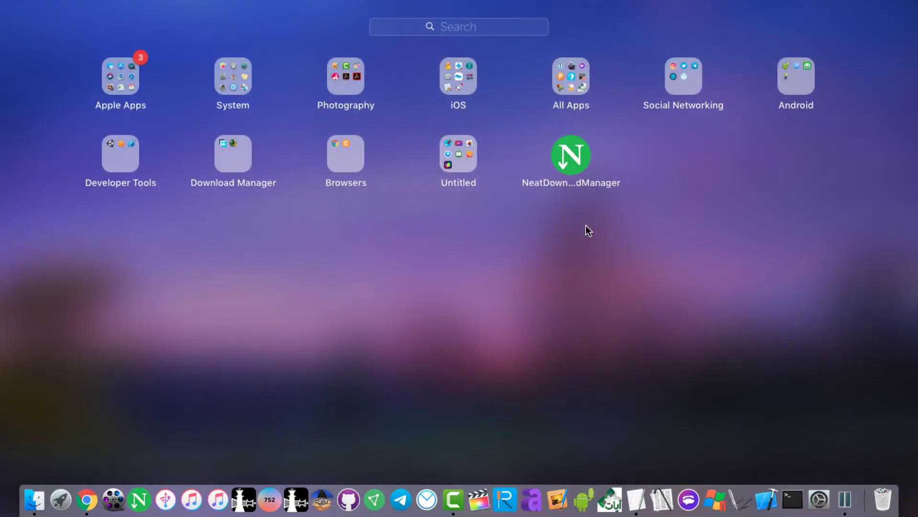
click(572, 153)
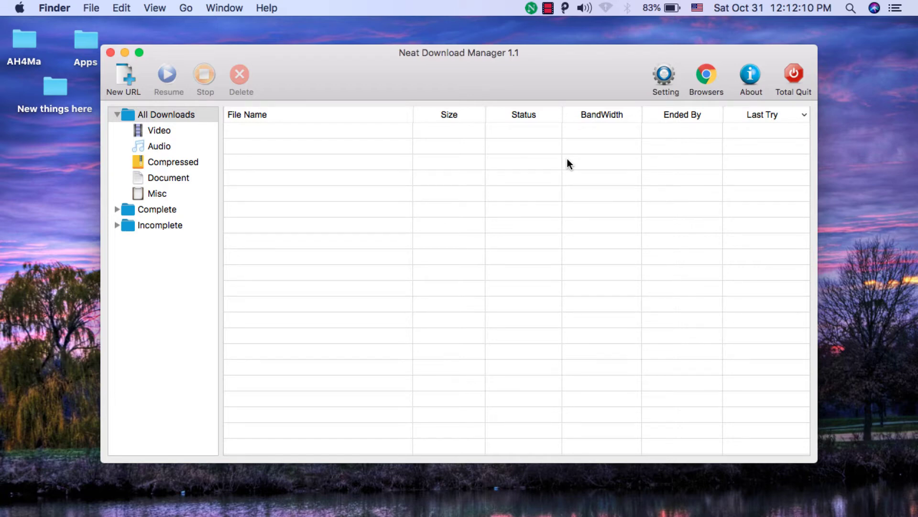
- Keep the default download settings and add the Neat Download Manager extension to Chrome
click(661, 76)
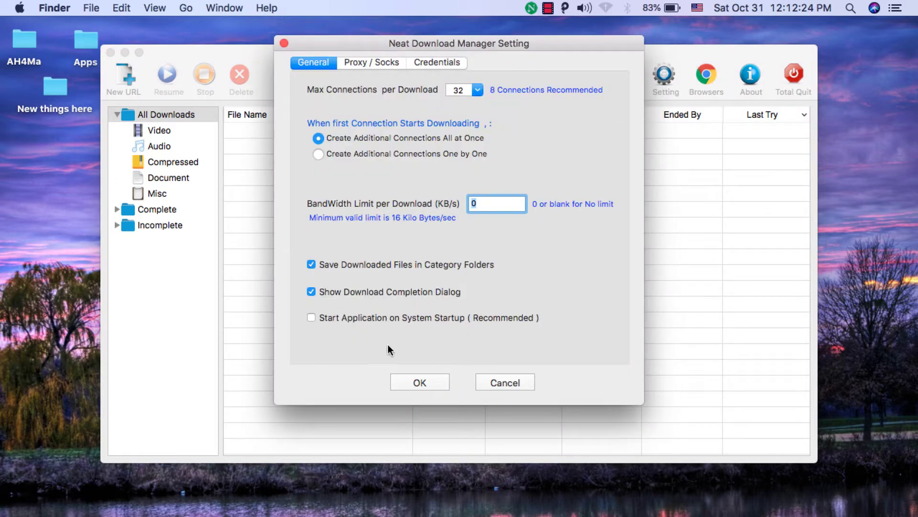
click(440, 381)
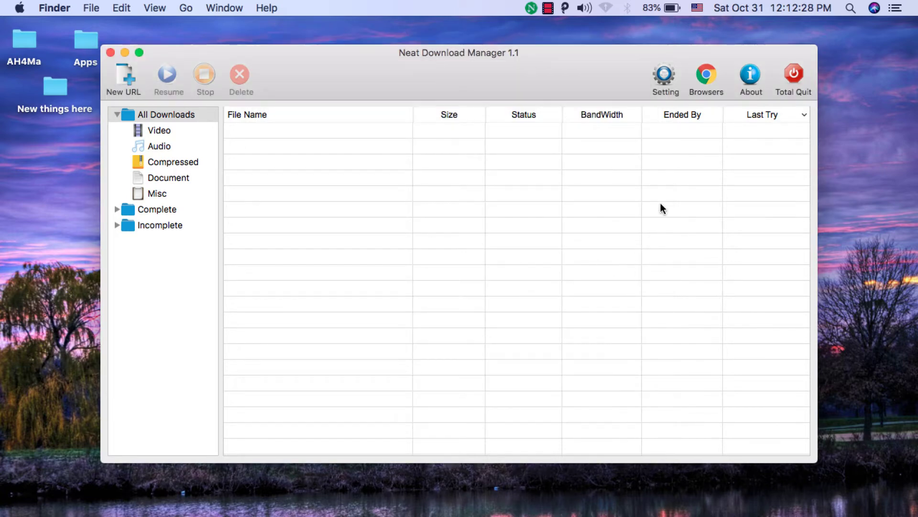
click(708, 74)
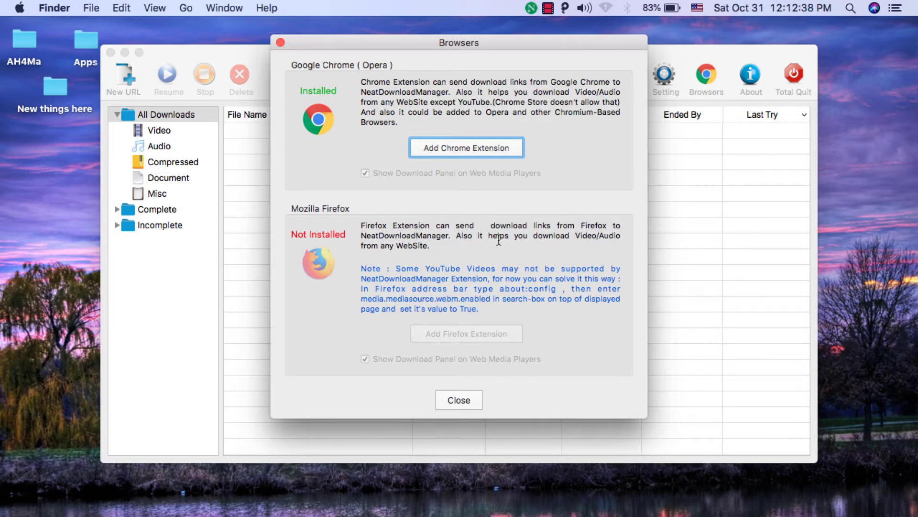
click(456, 148)
click(459, 400)
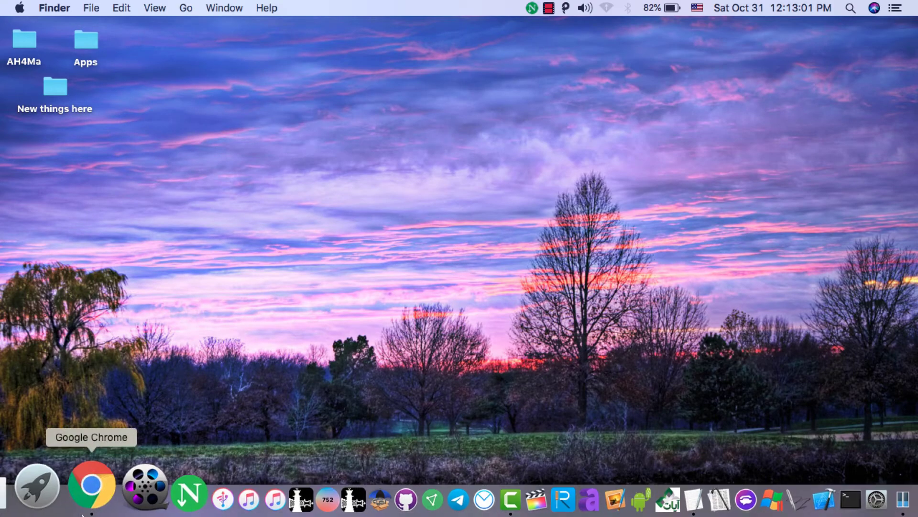
- In Chrome's extensions page, switch the NeatDownloadManager Extension on
click(91, 486)
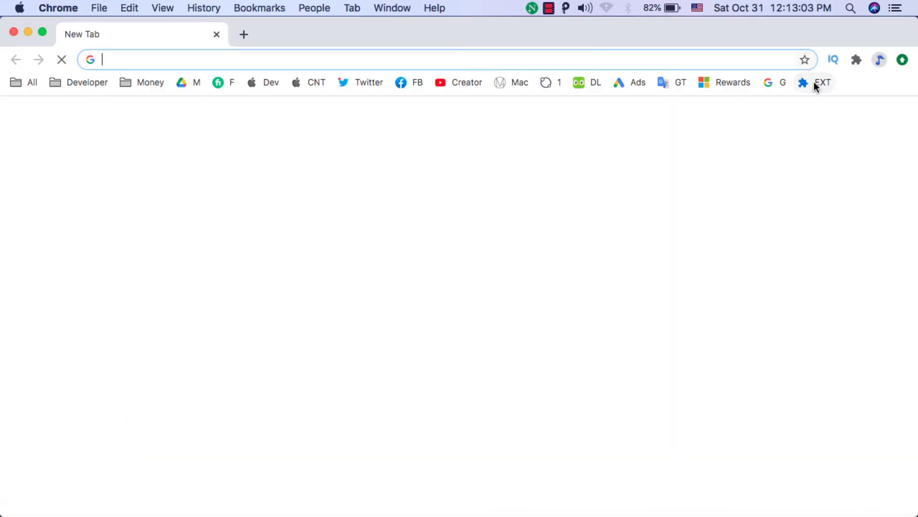
click(814, 83)
scroll(483, 270, down, 10)
scroll(484, 271, up, 4)
scroll(274, 356, down, 1)
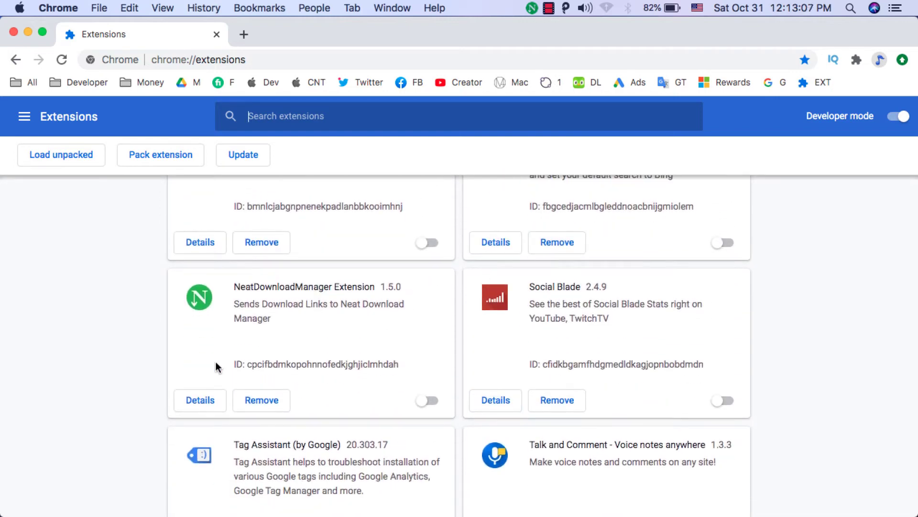
click(216, 402)
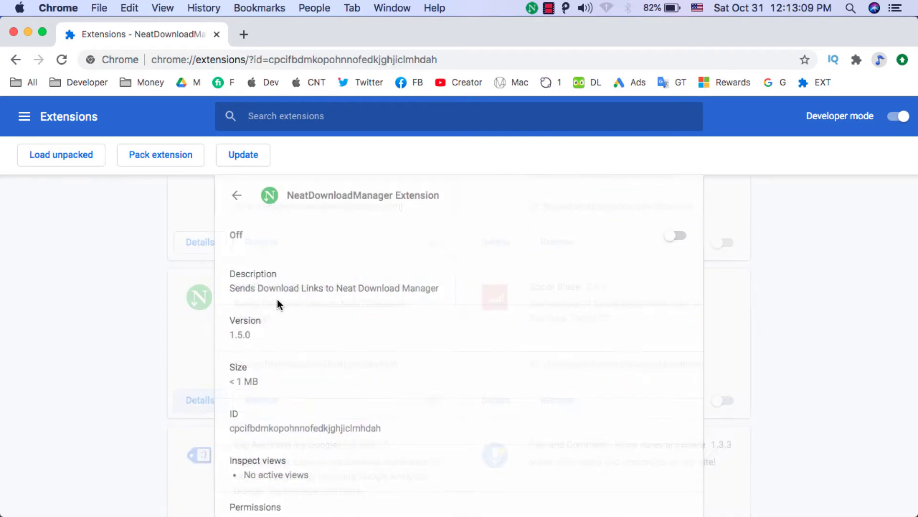
click(682, 235)
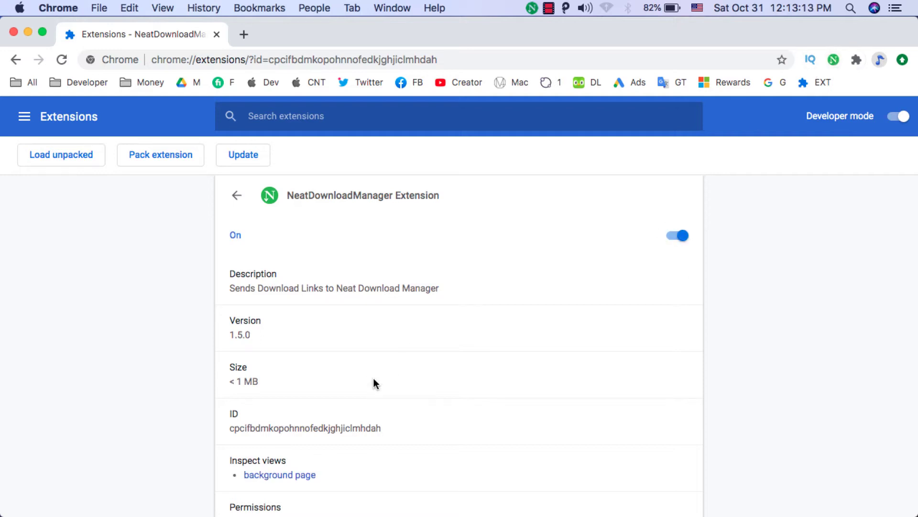
- Confirm the extension's site access is on all sites, then open Microsoft Office 16.41.dmg in Drive
scroll(374, 382, down, 6)
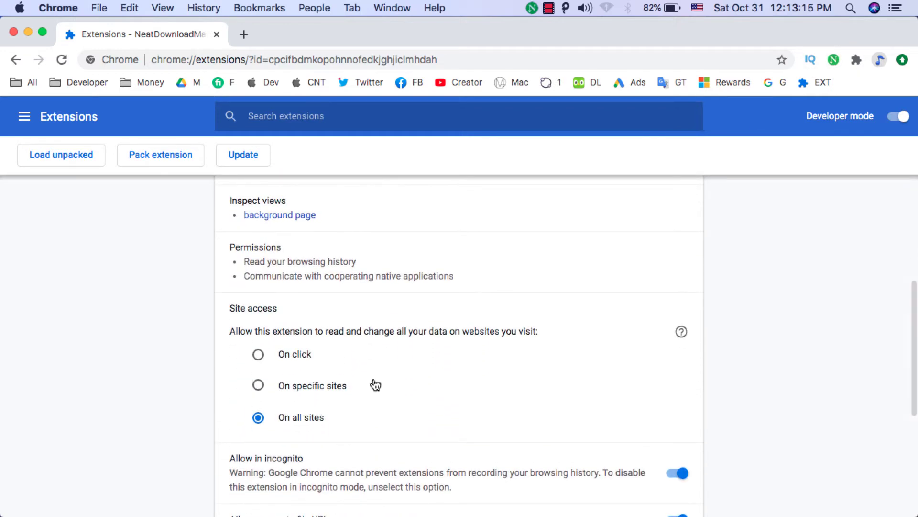
scroll(373, 378, down, 1)
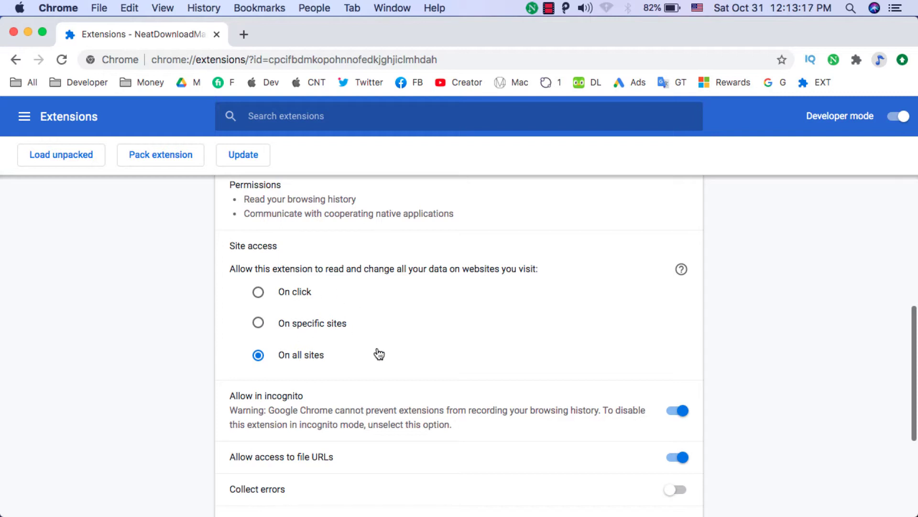
scroll(377, 353, down, 1)
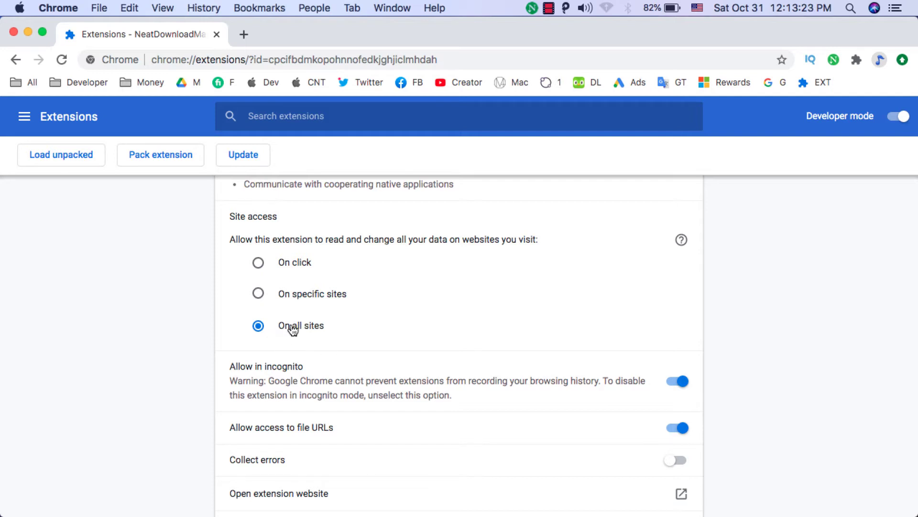
scroll(335, 328, down, 3)
scroll(316, 318, down, 2)
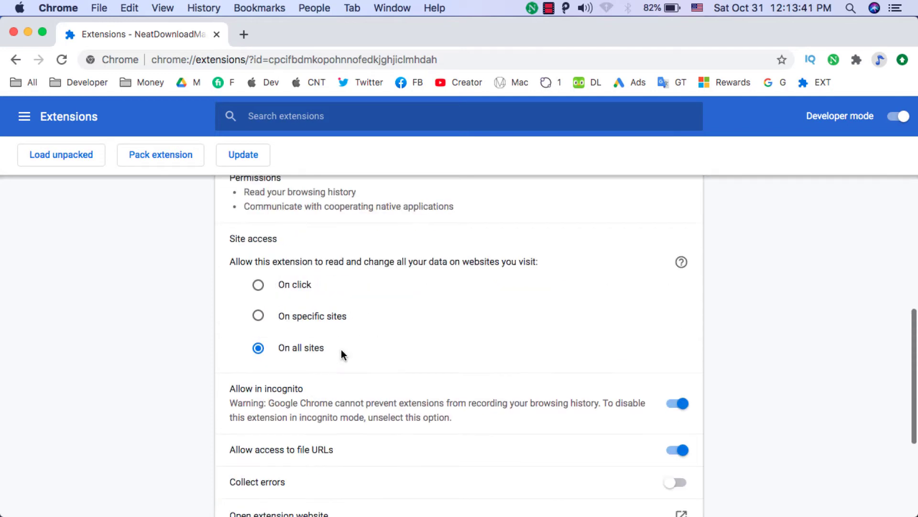
scroll(341, 349, up, 10)
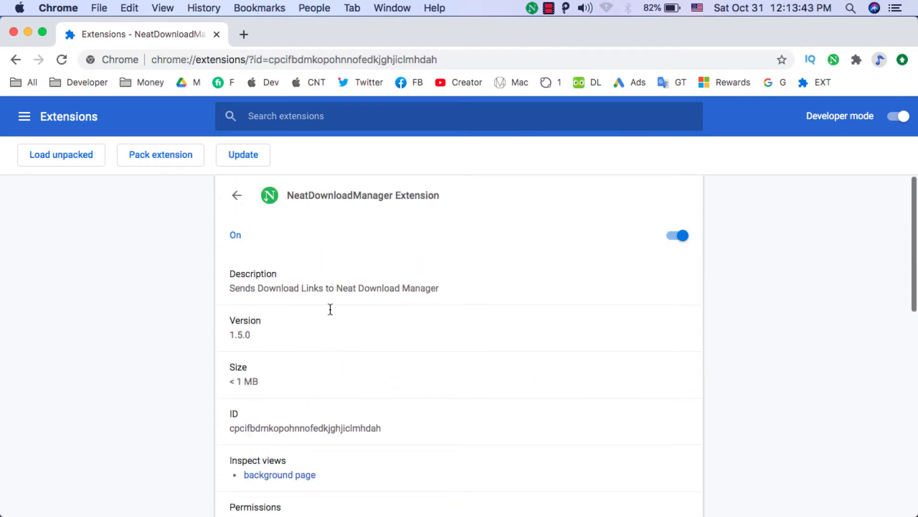
click(190, 83)
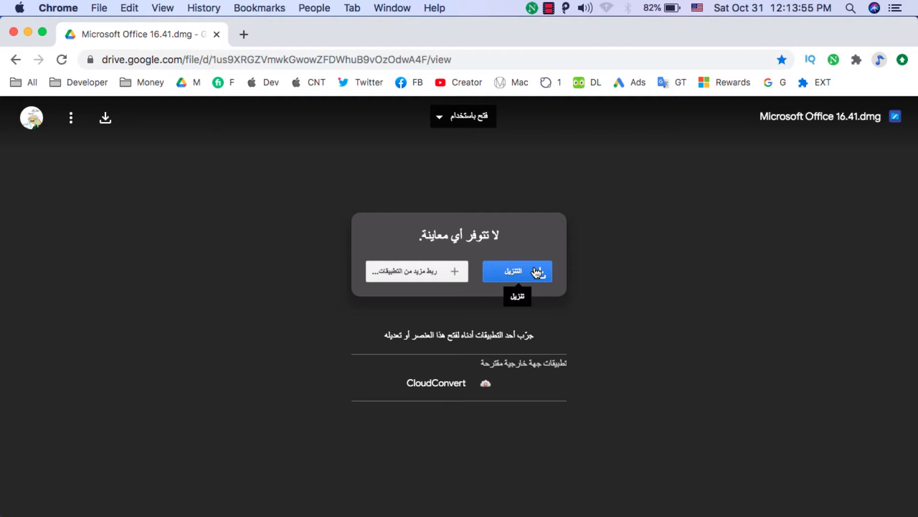
- Download Microsoft Office 16.41.dmg despite the virus-scan warning, close both tabs, and pause the transfer
click(536, 272)
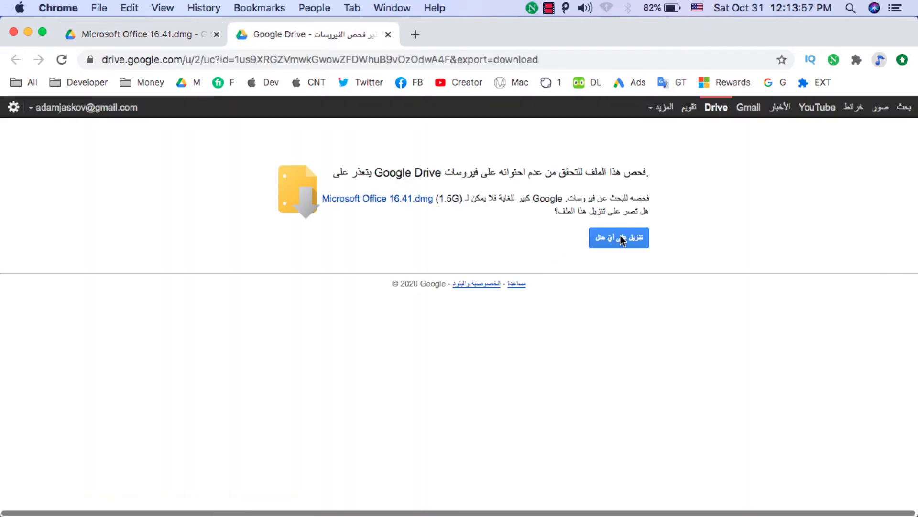
click(607, 239)
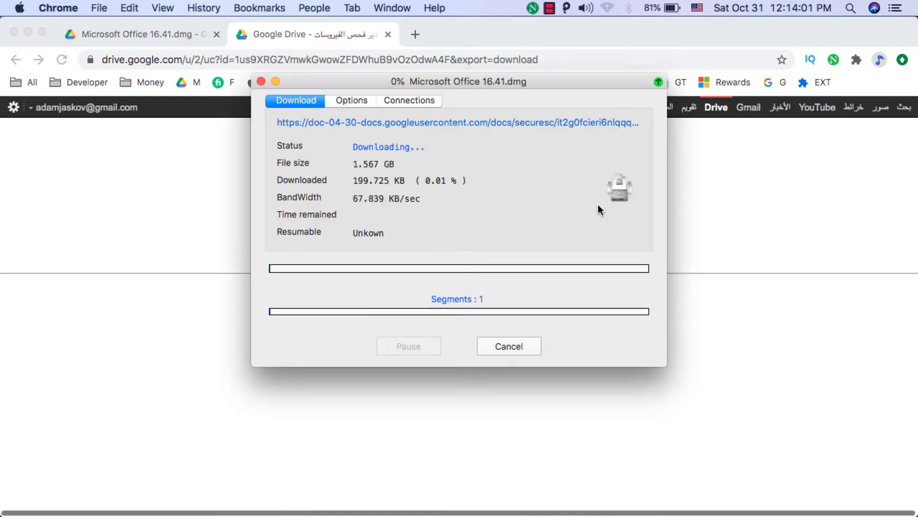
click(388, 35)
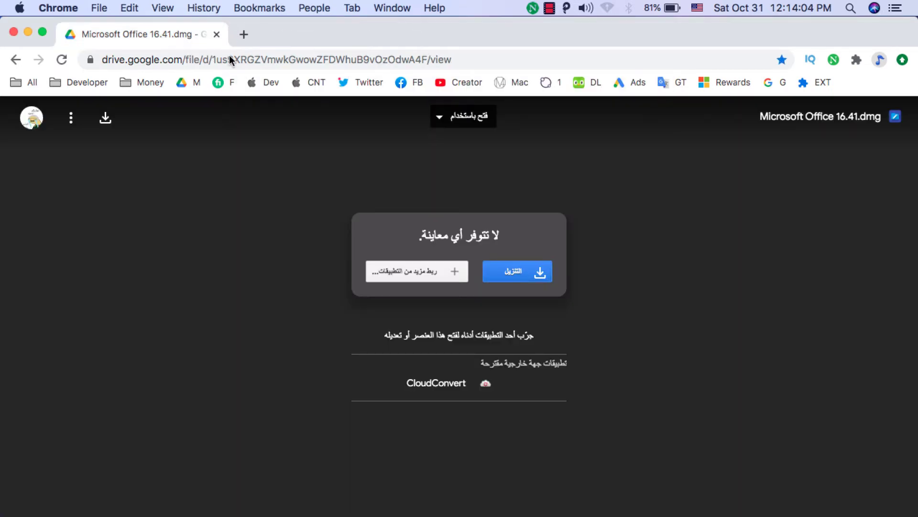
click(217, 34)
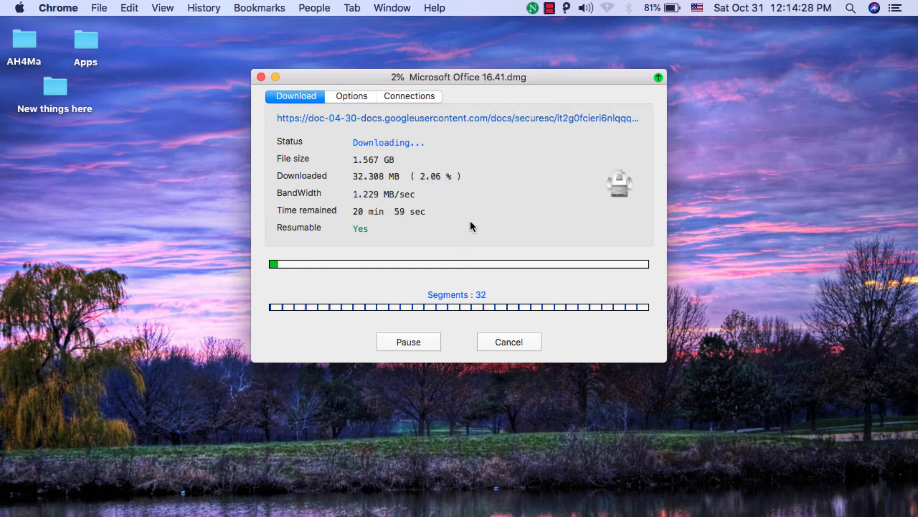
click(426, 340)
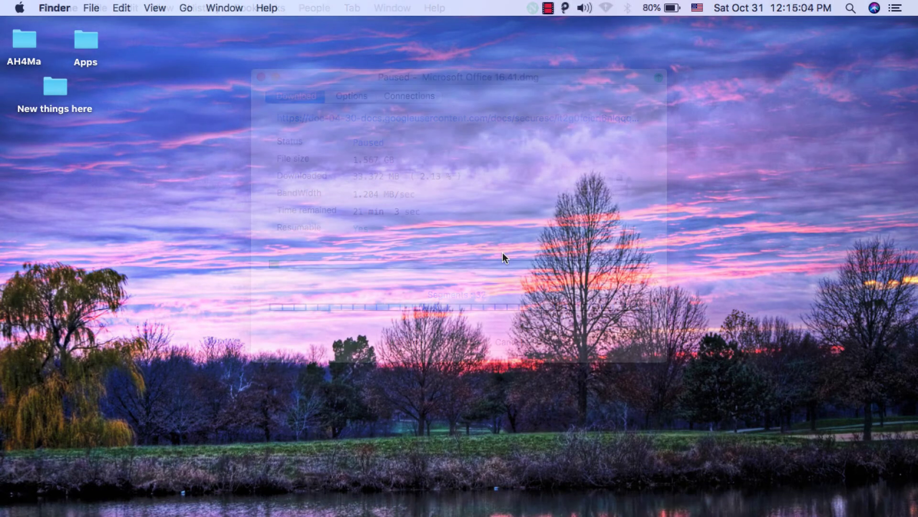
key(F4)
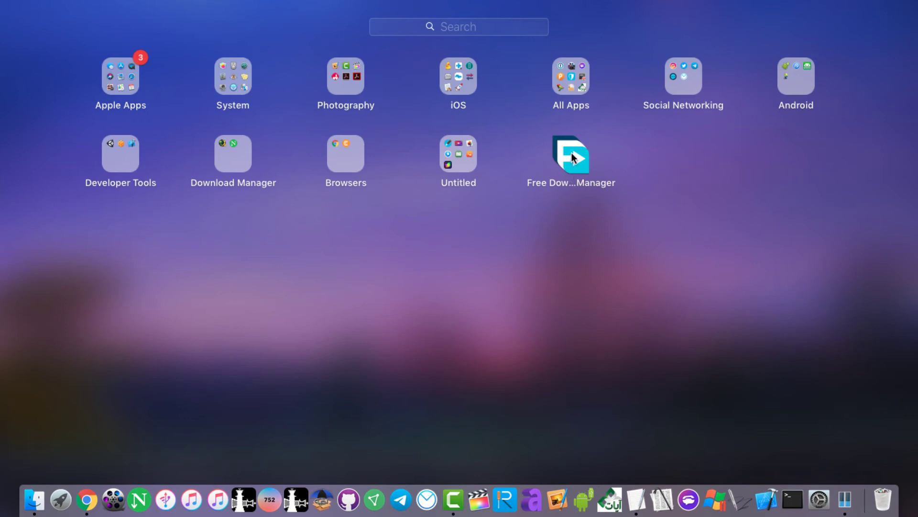
click(572, 155)
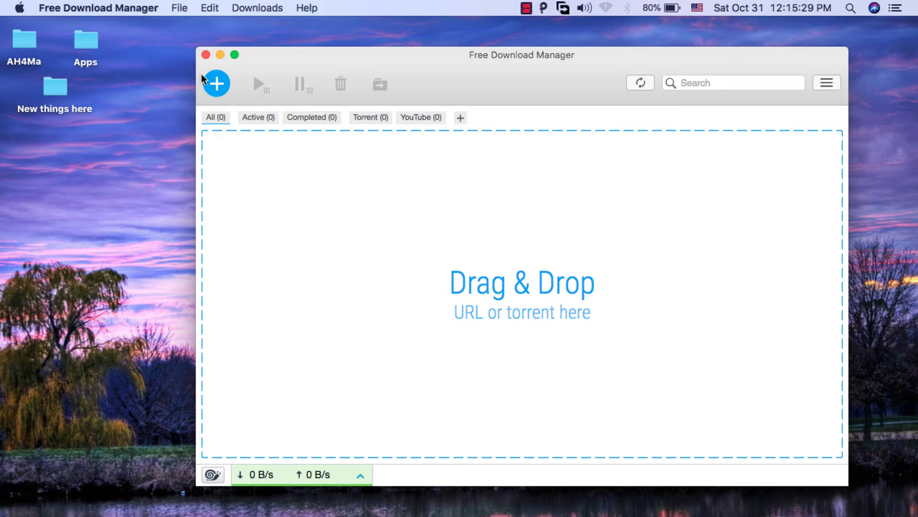
click(205, 55)
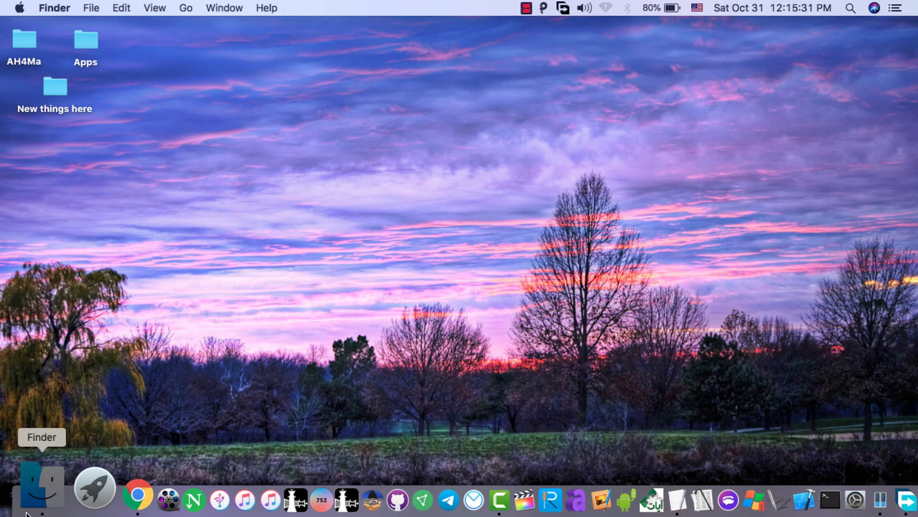
- In Finder's Downloads folder, check the Video folder and select the .torrent file
click(37, 487)
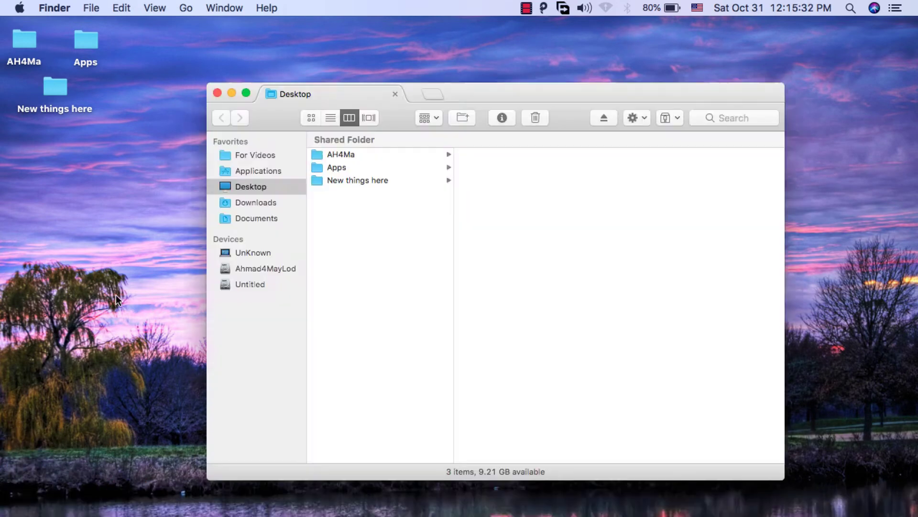
click(245, 204)
click(355, 218)
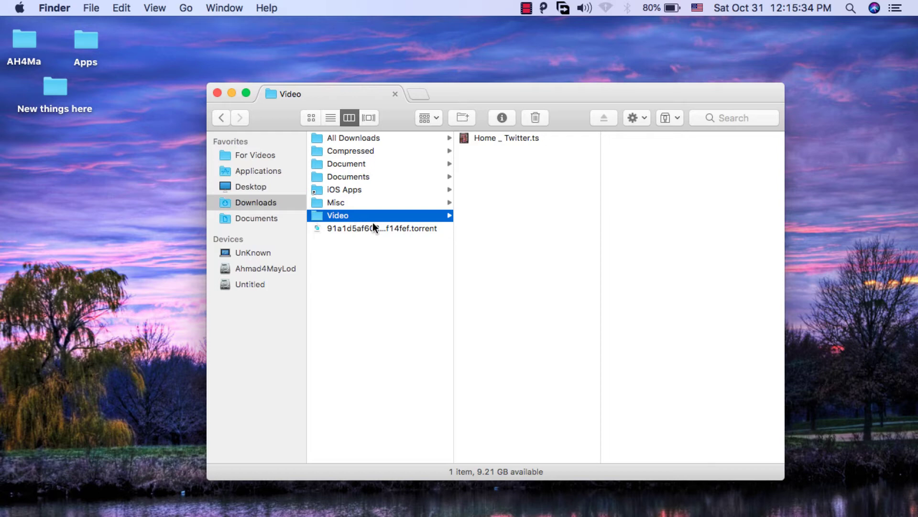
click(375, 227)
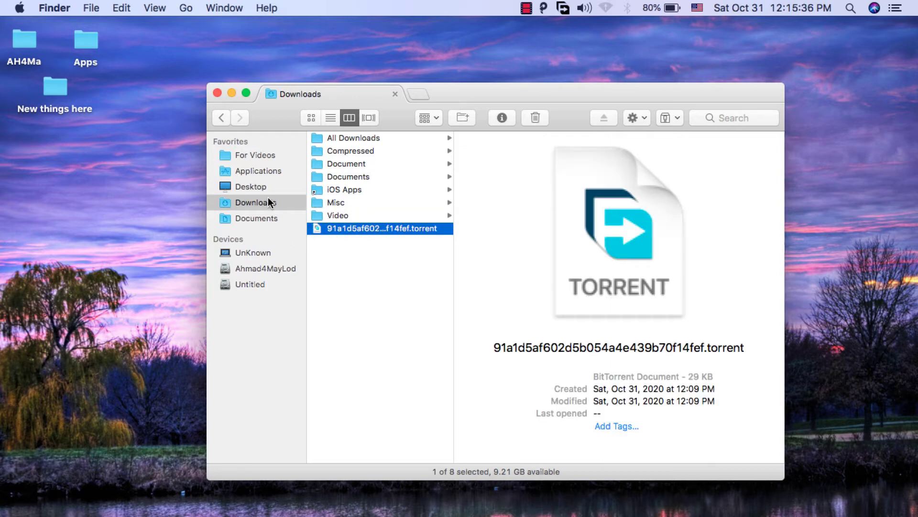
click(334, 264)
click(377, 227)
- Open the iMazing 2.12.6 torrent in Free Download Manager and hide its details panel
double_click(376, 226)
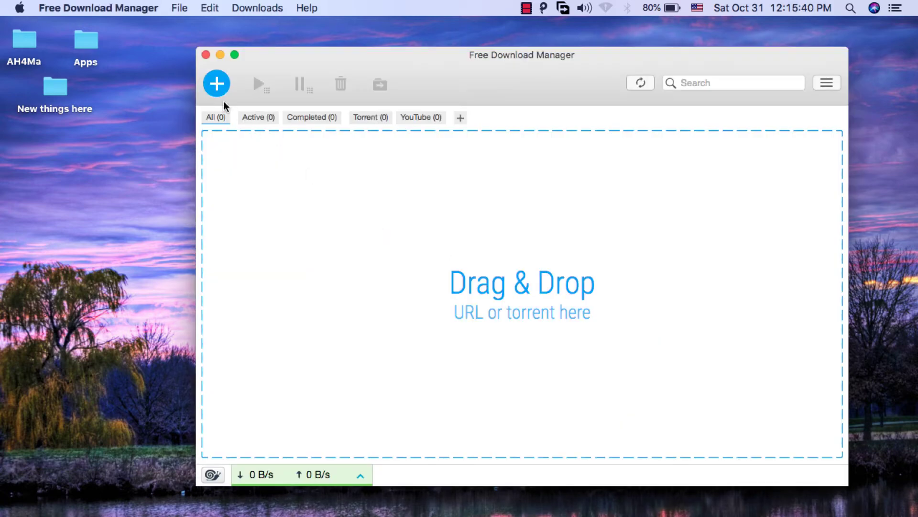
drag(308, 69, 266, 65)
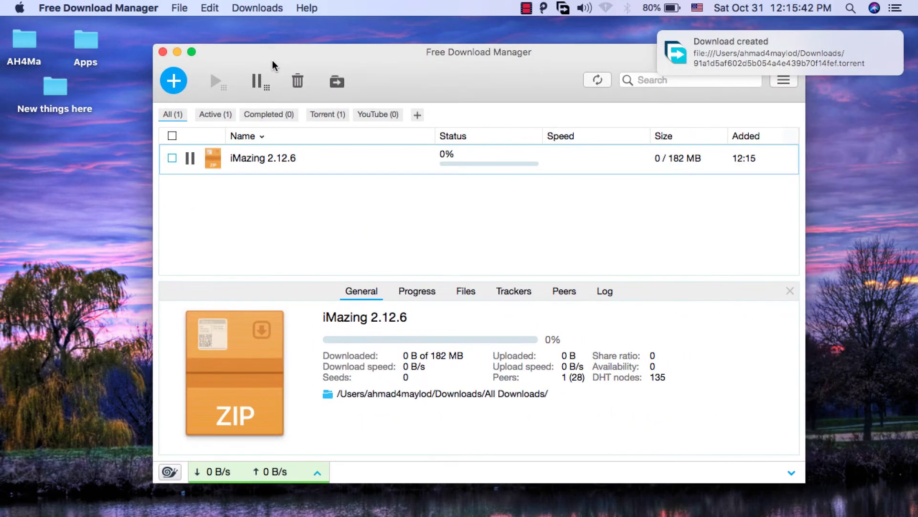
click(789, 290)
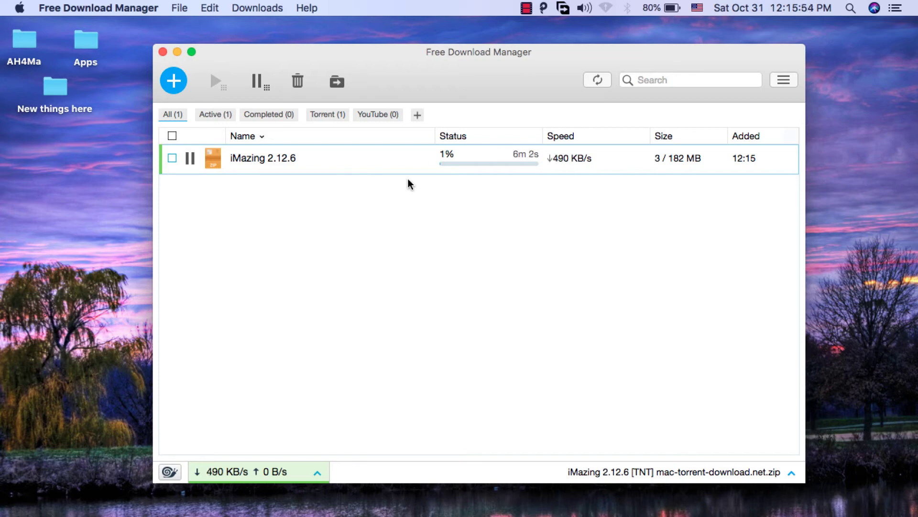
mouse_move(554, 159)
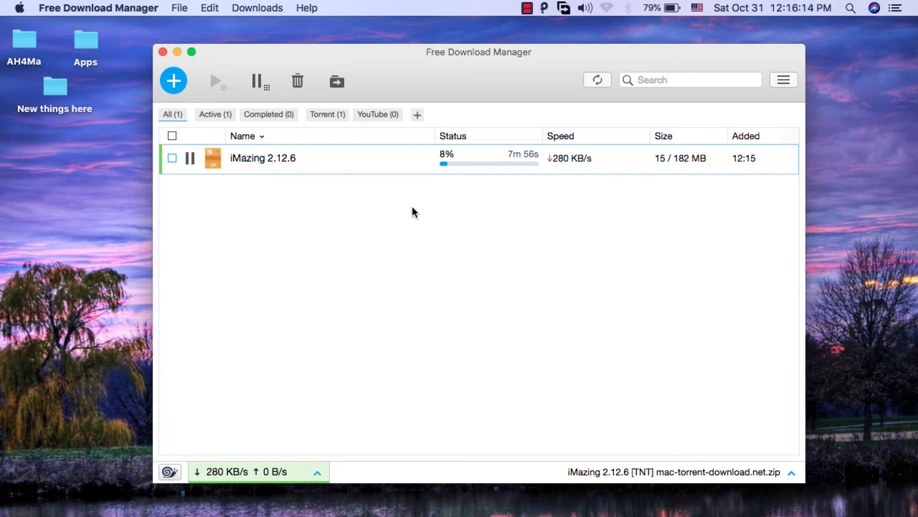
- Close Free Download Manager, launch JDownloader2 from Launchpad, and open its settings
click(163, 54)
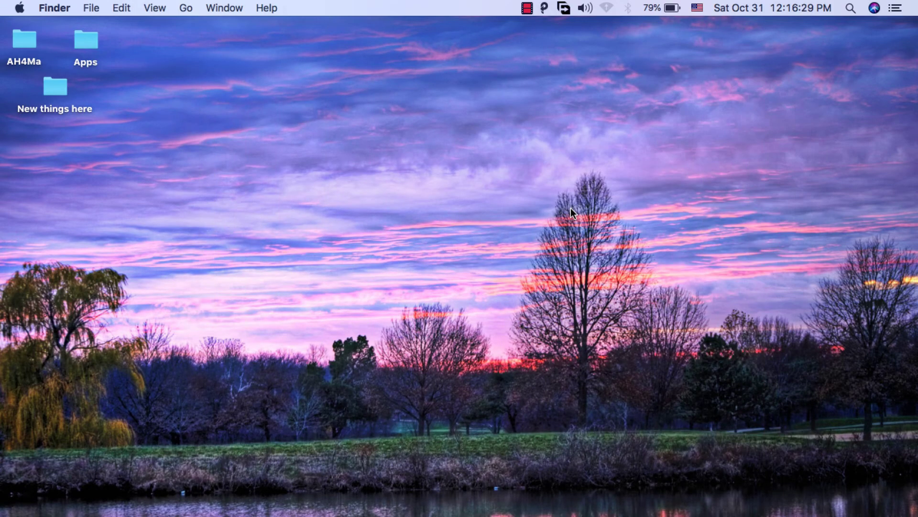
key(F4)
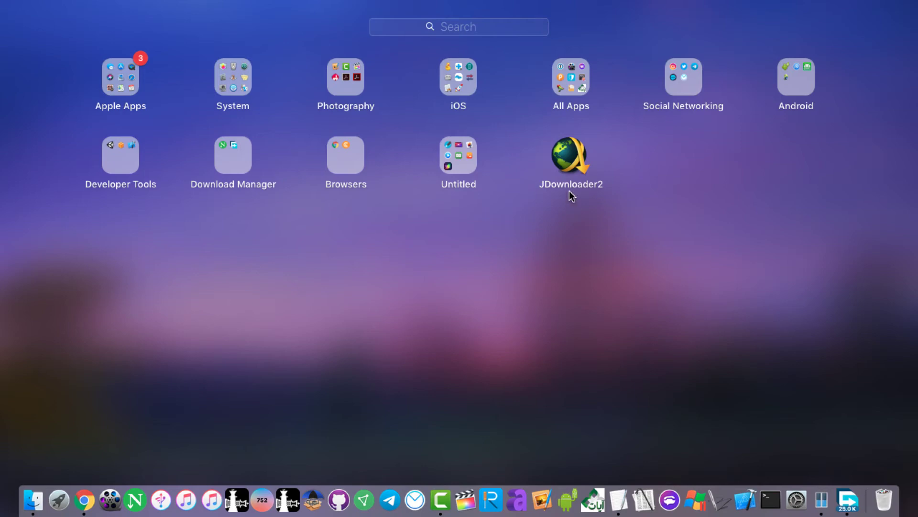
click(571, 158)
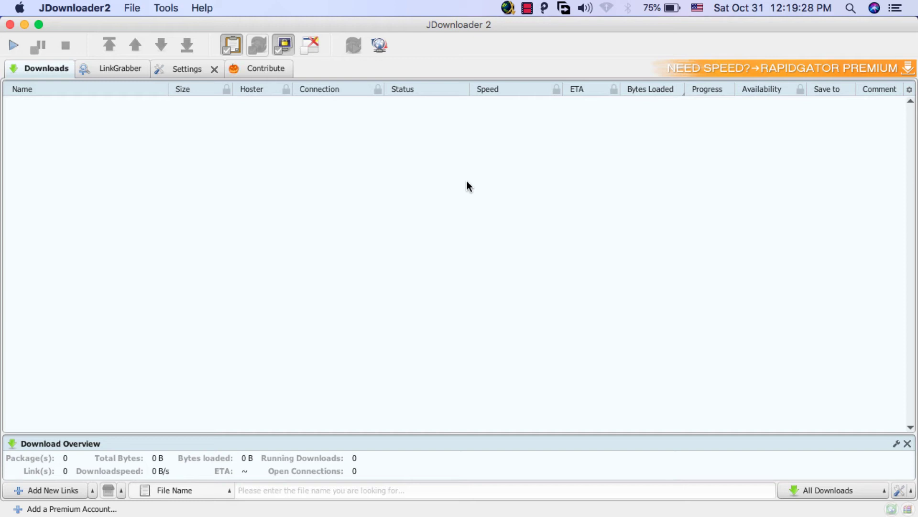
click(186, 68)
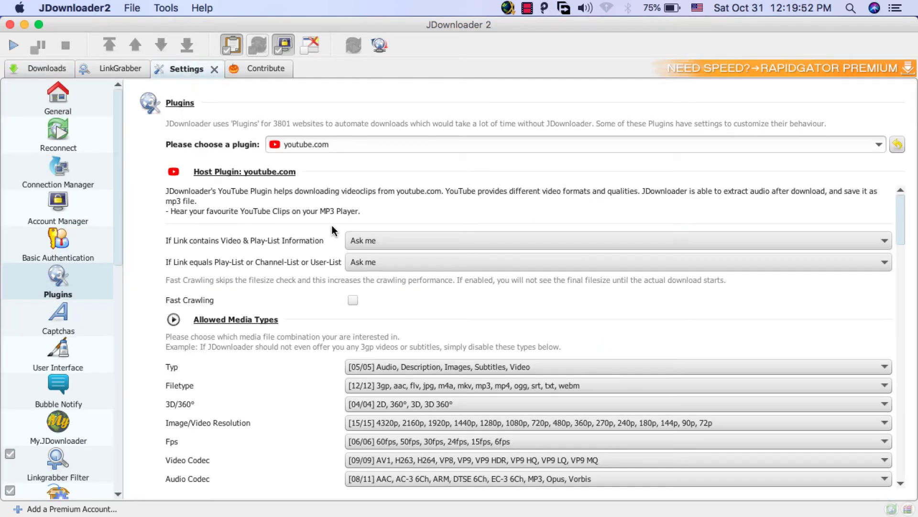
scroll(335, 229, down, 8)
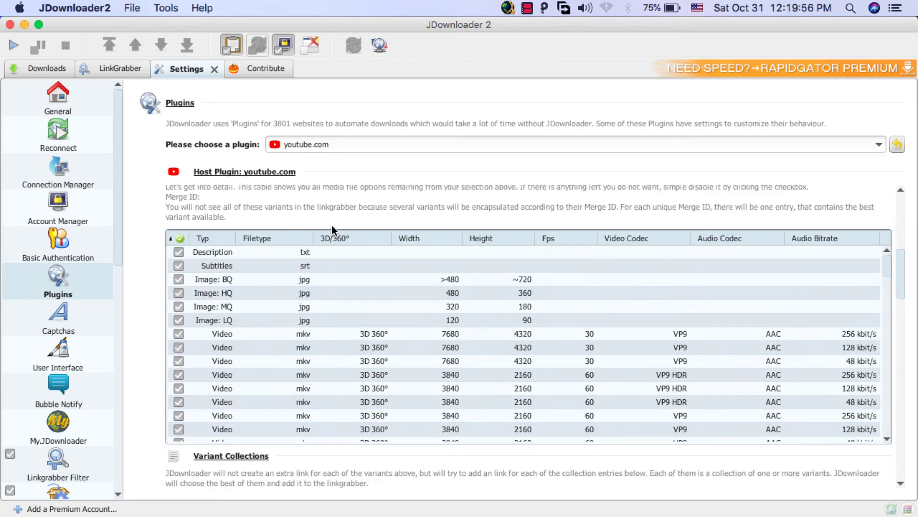
scroll(418, 415, down, 15)
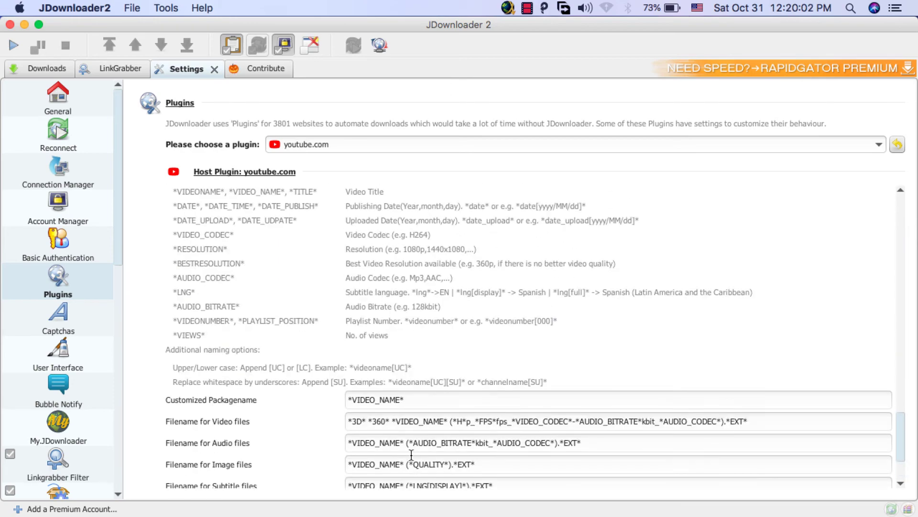
scroll(412, 457, down, 10)
scroll(284, 338, up, 10)
scroll(64, 283, down, 3)
click(64, 311)
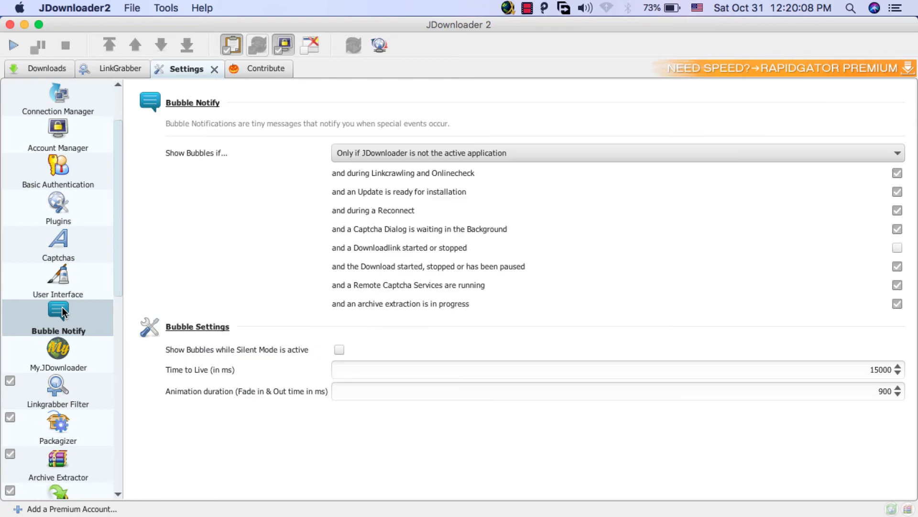
scroll(65, 330, down, 12)
scroll(64, 343, up, 15)
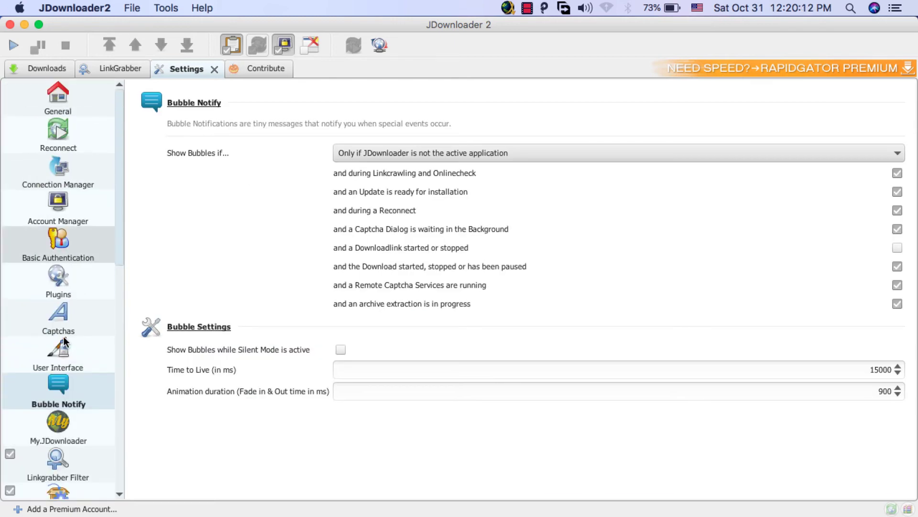
click(58, 98)
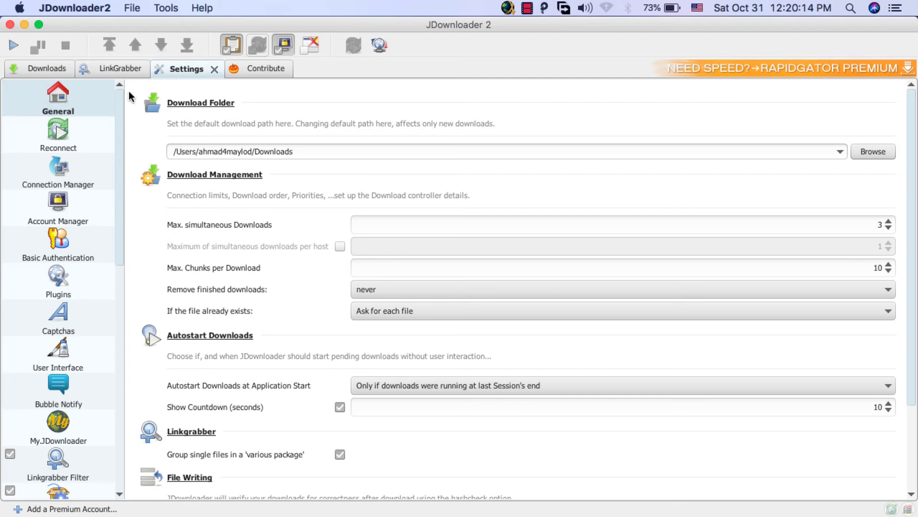
click(45, 68)
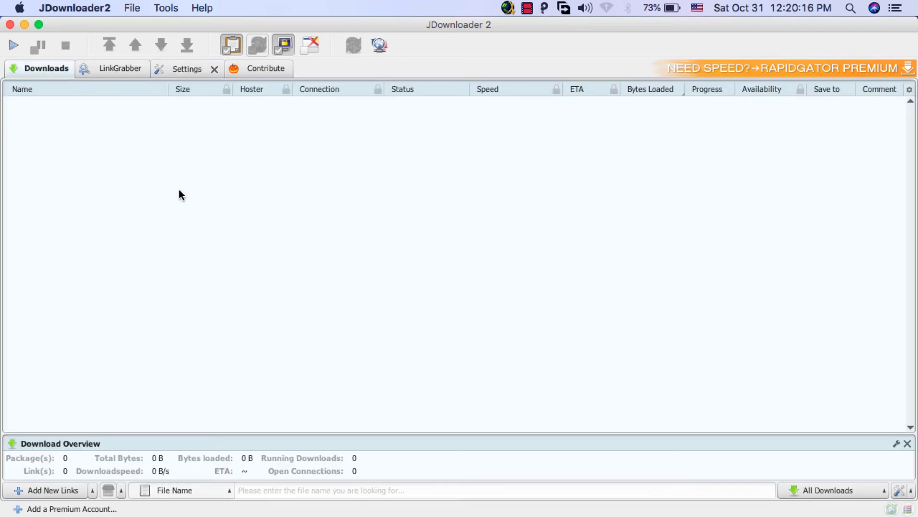
click(56, 489)
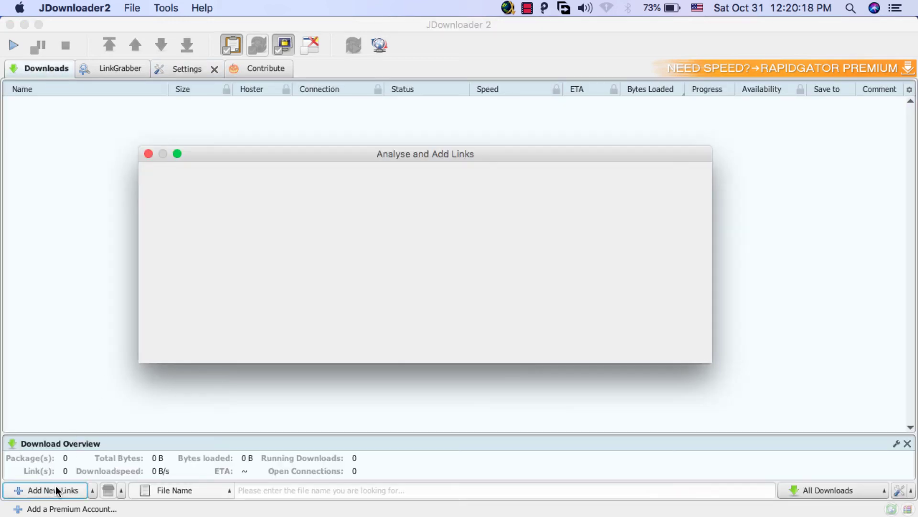
- Add the YouTube video link to JDownloader2's links box and continue
click(211, 189)
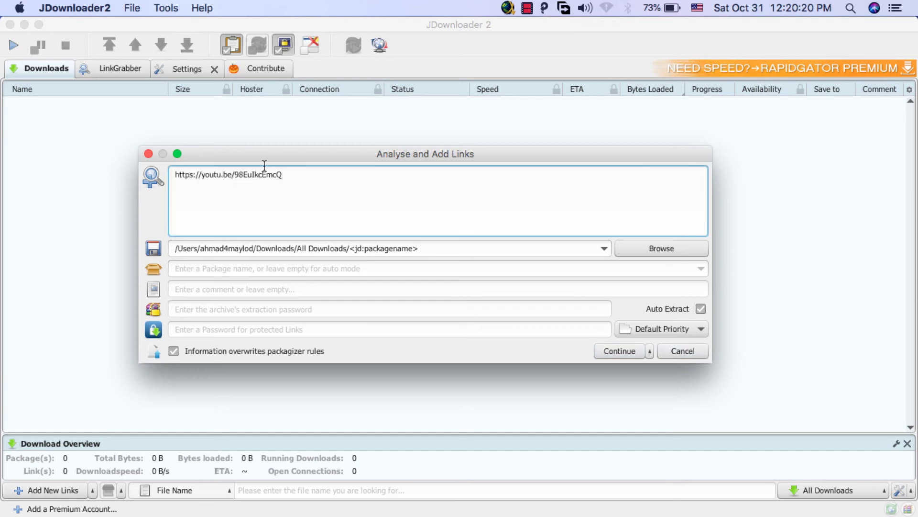
click(621, 350)
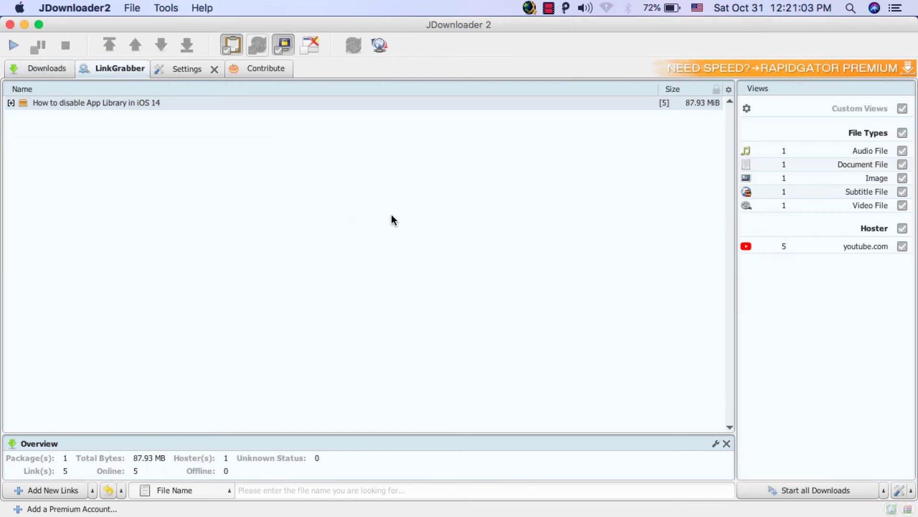
- Expand the 'How to disable App Library in iOS 14' package and select its .mp4 video
click(10, 103)
click(10, 103)
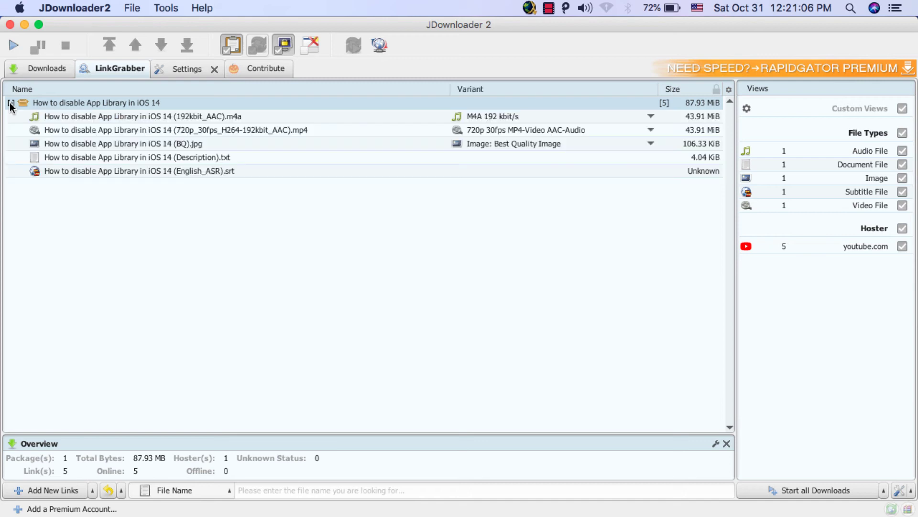
click(16, 116)
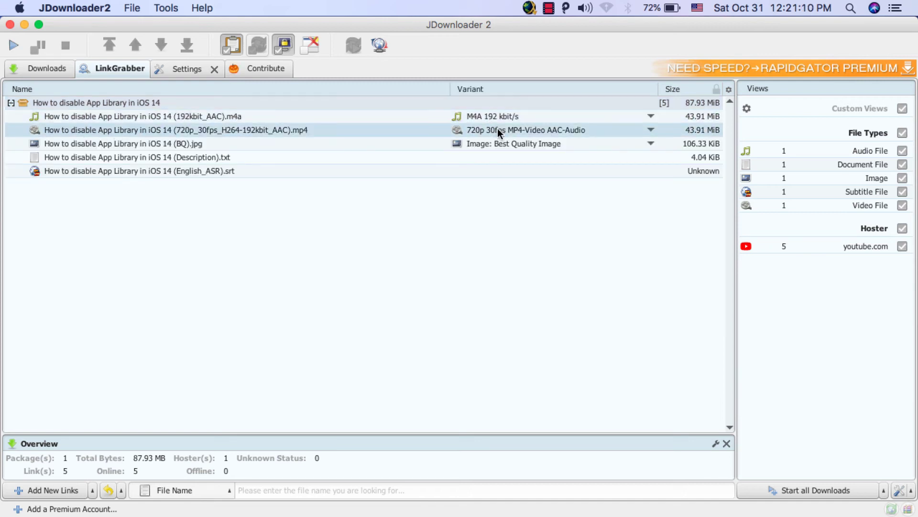
click(16, 130)
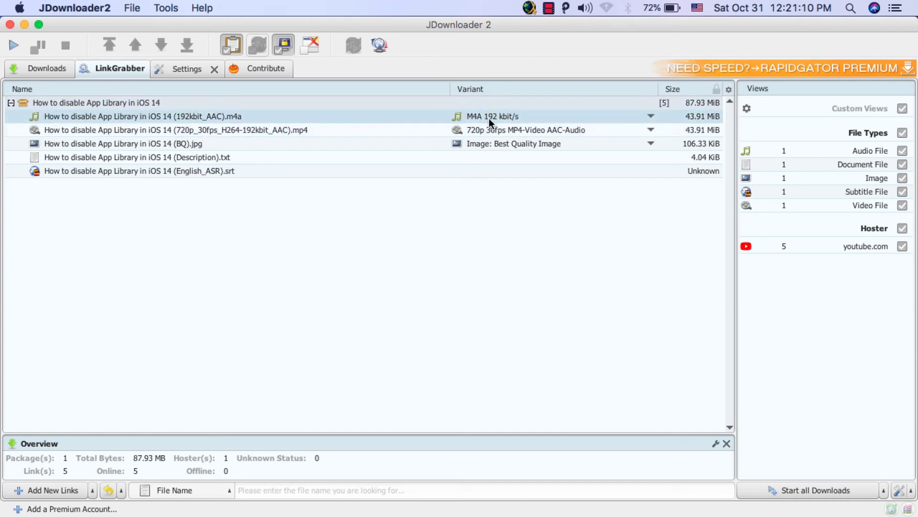
click(503, 131)
click(79, 118)
click(100, 128)
click(211, 116)
click(488, 130)
- Set the video's variant to 720p 30fps and start downloading it
click(503, 131)
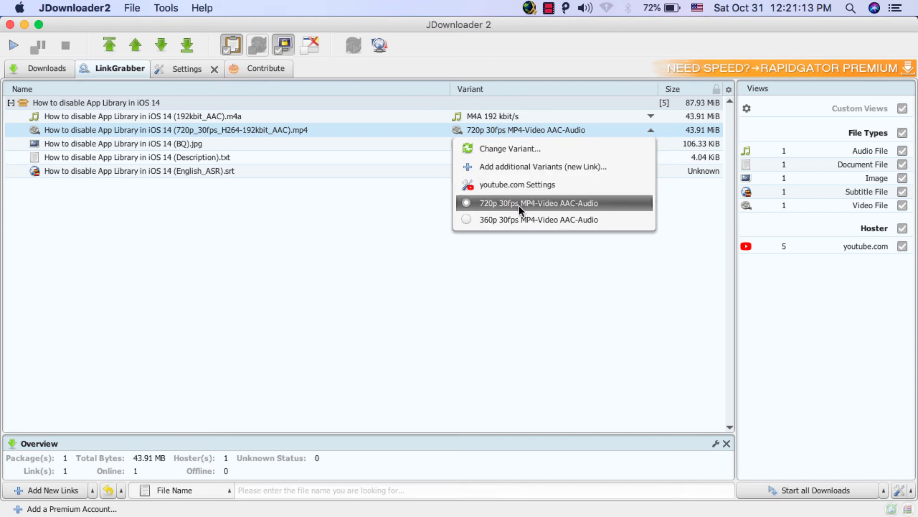
click(418, 257)
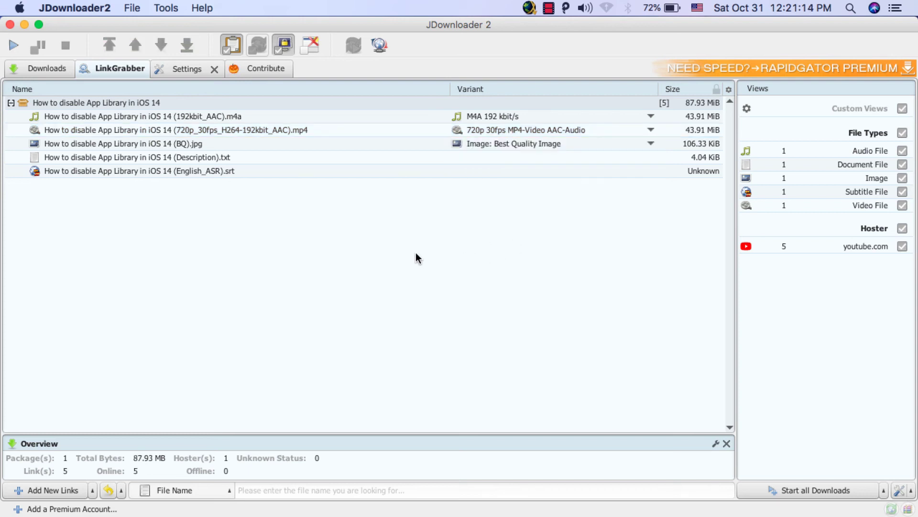
right_click(467, 129)
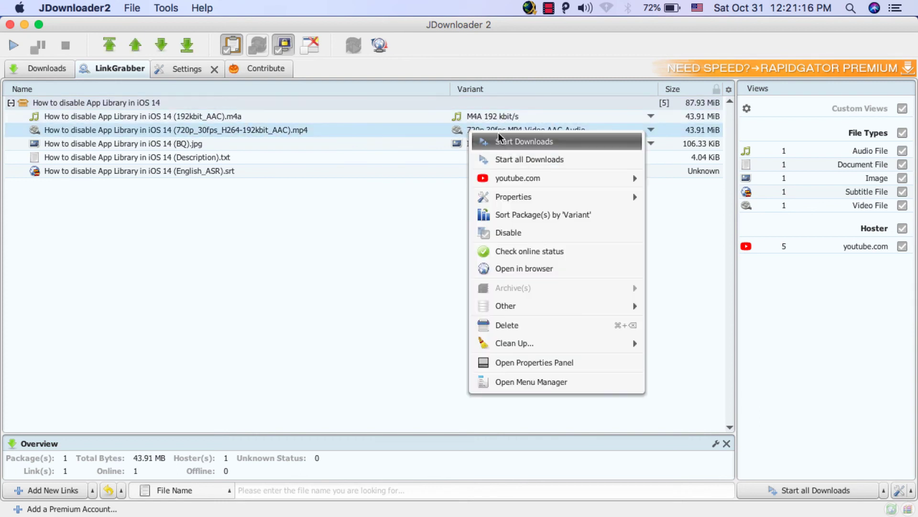
click(515, 142)
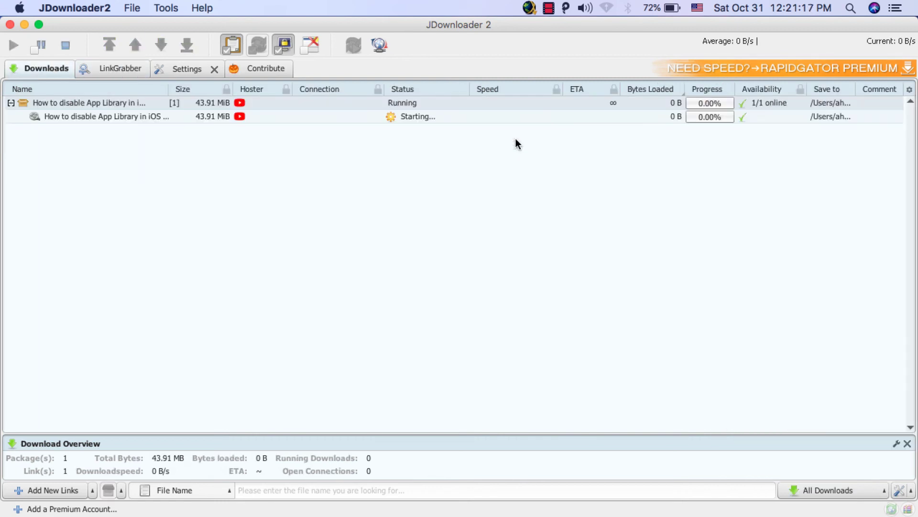